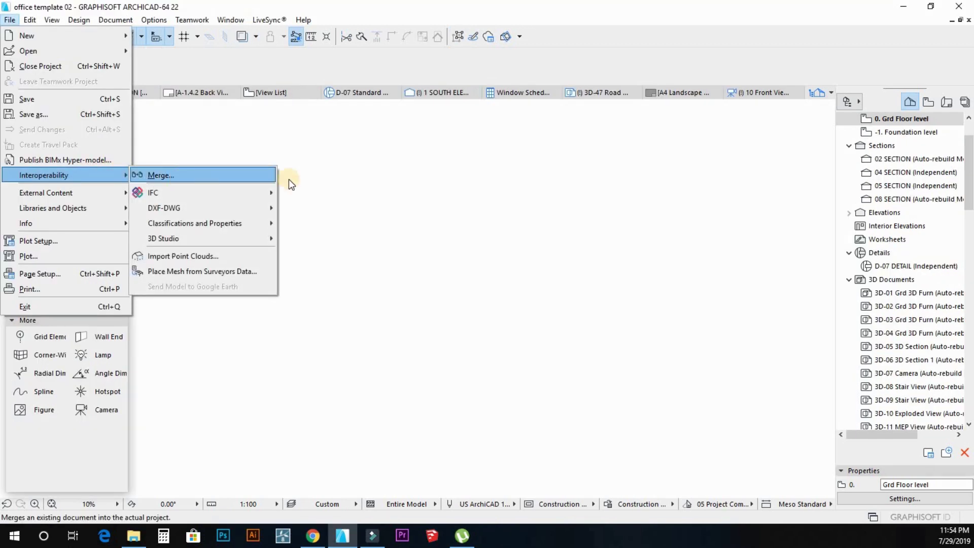
Merge the Survey-dwg model space into the plan, keeping all of the drawing's layers.
left_click(181, 179)
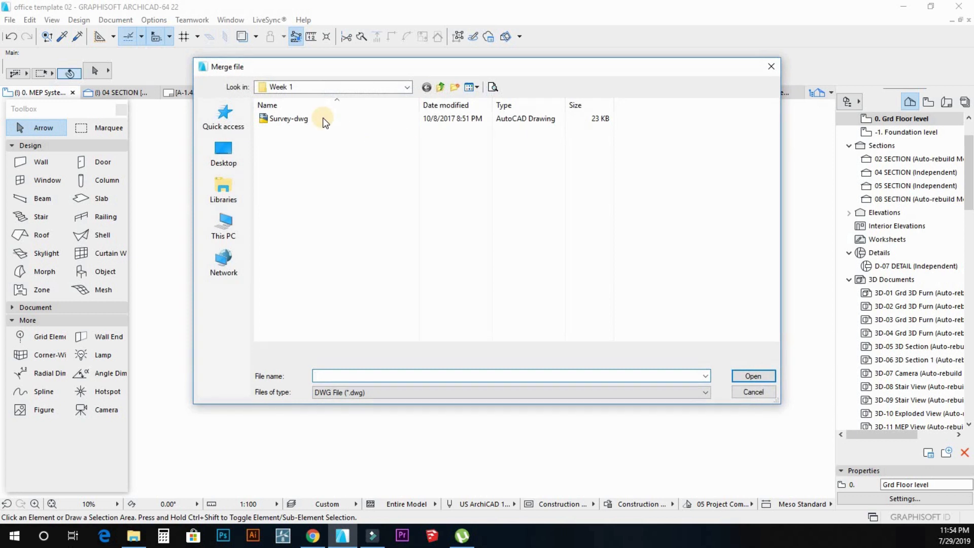
left_click(323, 119)
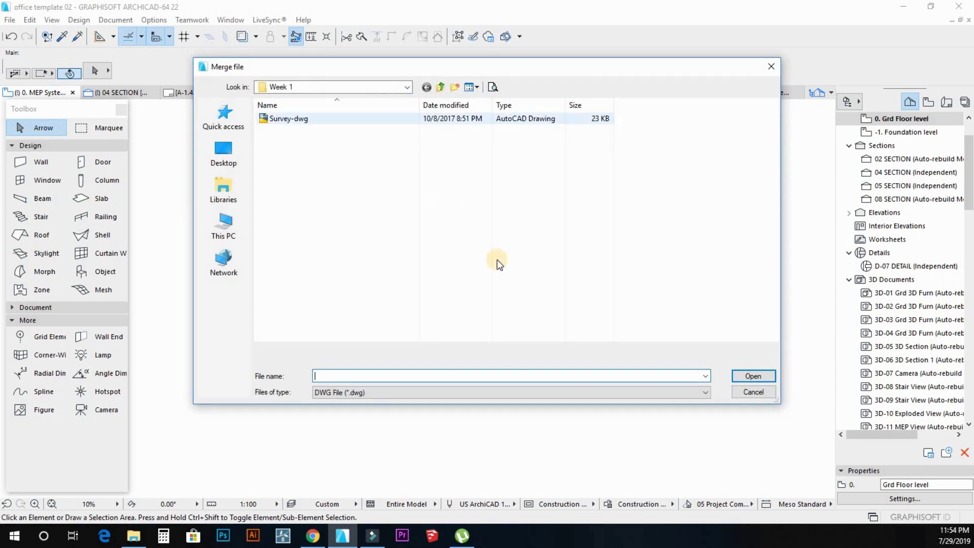
left_click(748, 376)
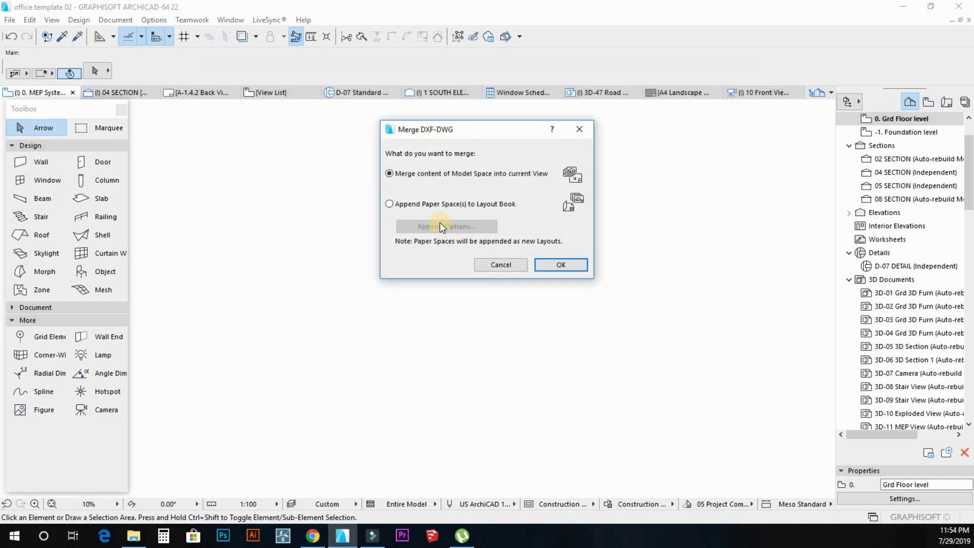
left_click(550, 264)
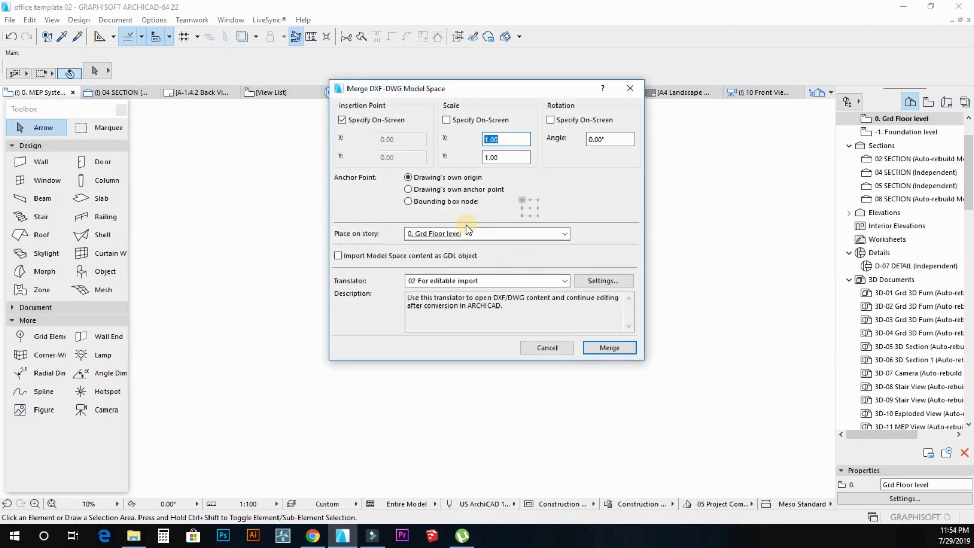
left_click(612, 348)
left_click(426, 245)
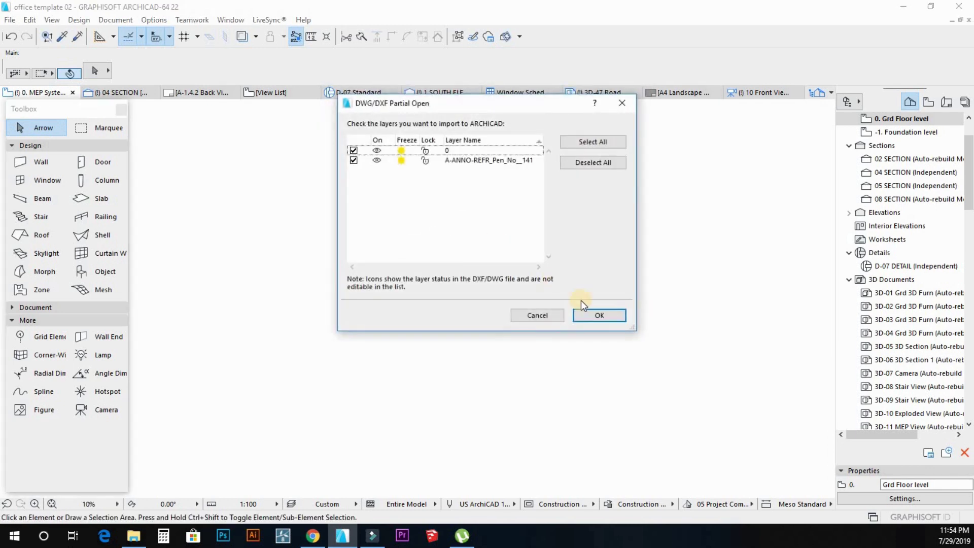
left_click(599, 315)
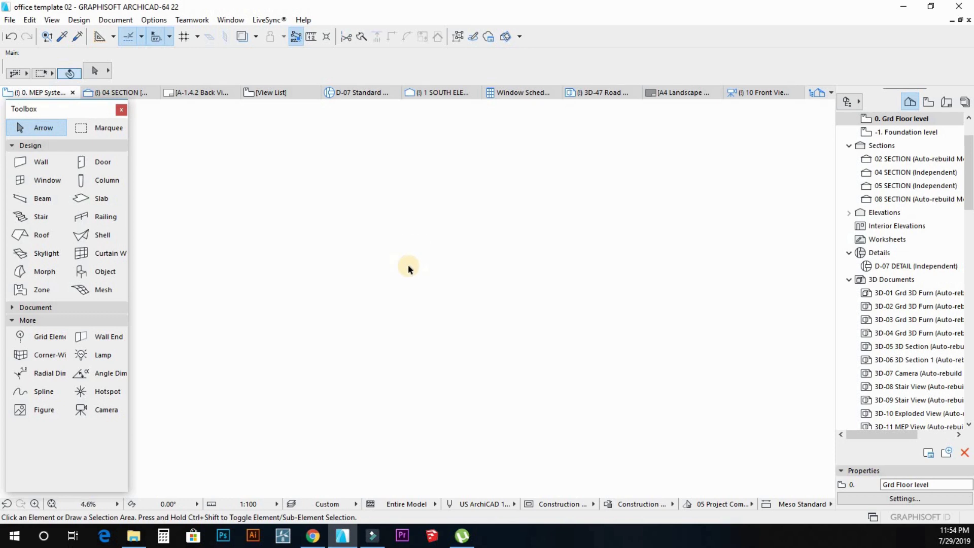
scroll(638, 185, "up", 3)
scroll(591, 224, "up", 3)
scroll(473, 329, "up", 2)
scroll(475, 348, "up", 2)
scroll(506, 327, "up", 1)
Select all merged contour lines, check their layer, and clear the selection.
left_click(507, 327)
key("ctrl+a")
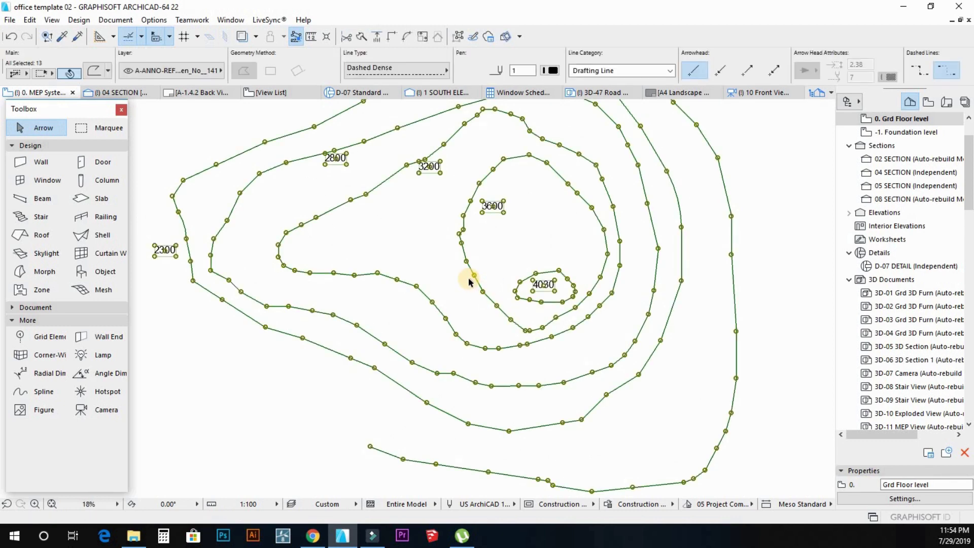
scroll(468, 276, "down", 3)
scroll(285, 248, "up", 2)
scroll(257, 242, "up", 2)
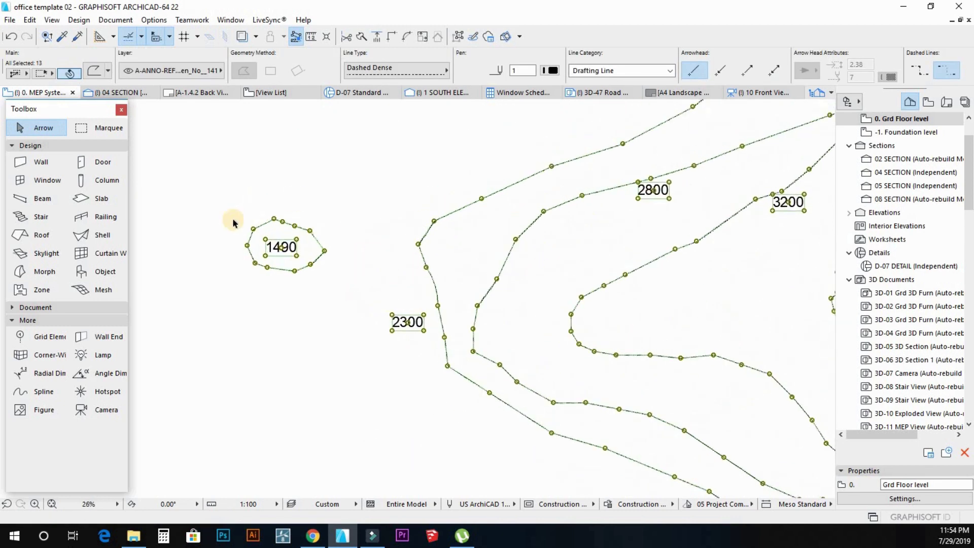
left_click(155, 68)
left_click(194, 73)
key("Escape")
scroll(338, 268, "down", 1)
scroll(402, 289, "down", 2)
scroll(318, 276, "down", 1)
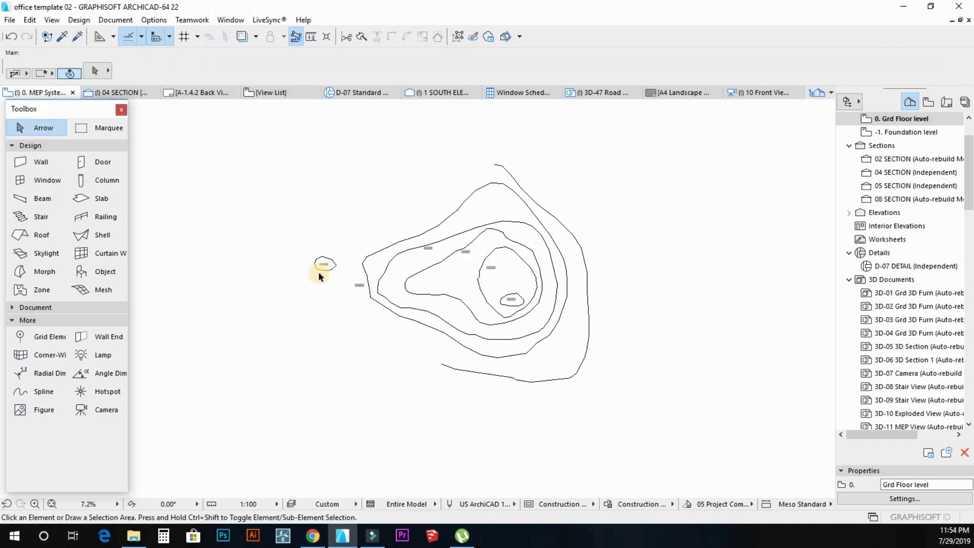
Show the L-SITE-GRAVEL layer and draw a rectangular mesh enclosing all the contours, then select it.
left_click(101, 290)
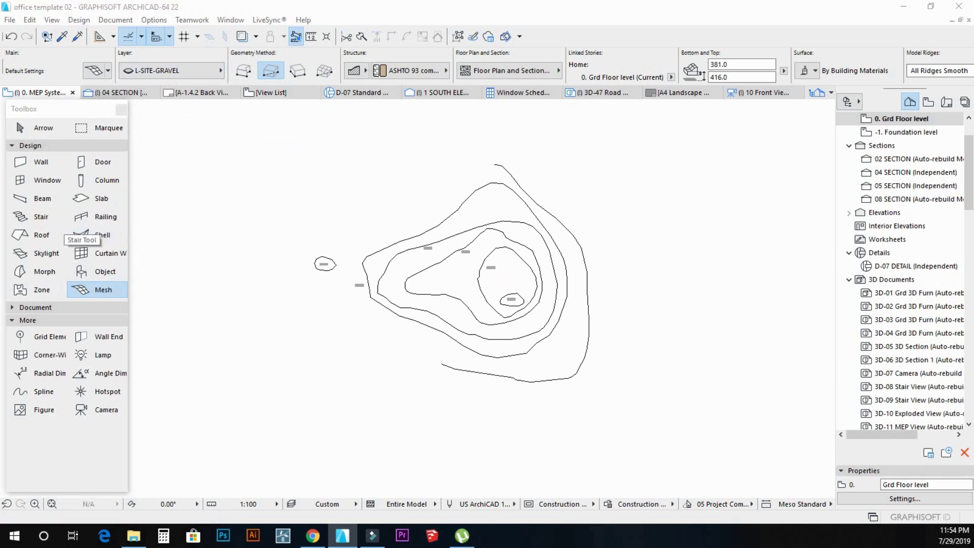
left_click(382, 166)
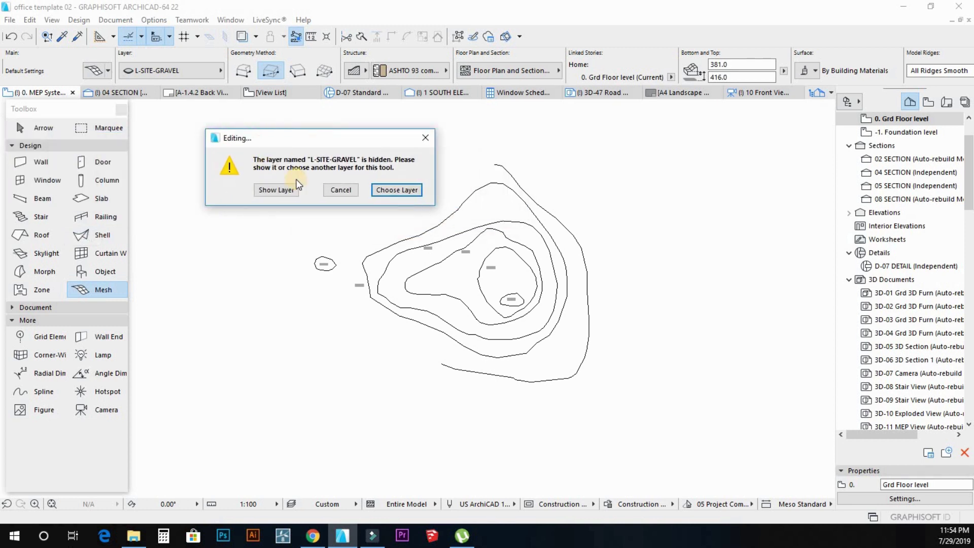
left_click(247, 189)
left_click(285, 142)
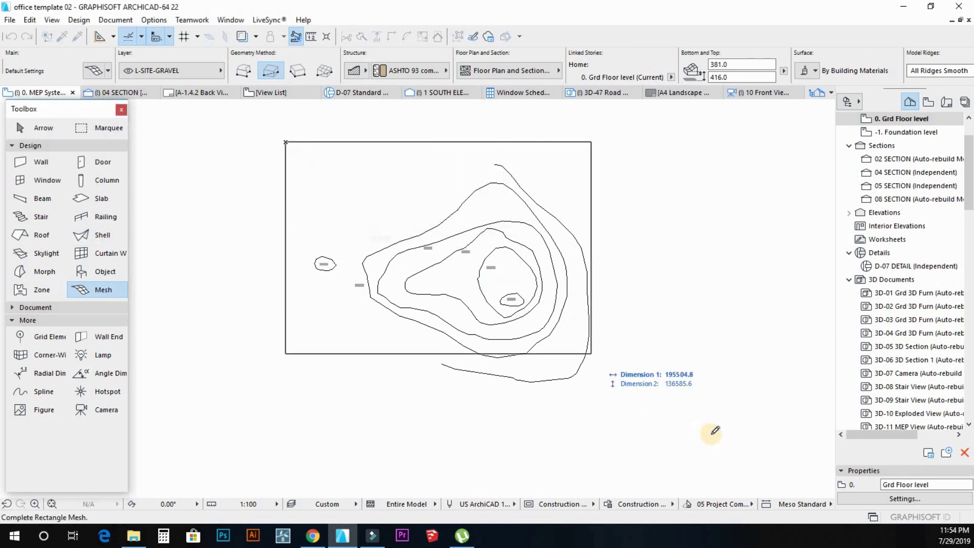
left_click(658, 424)
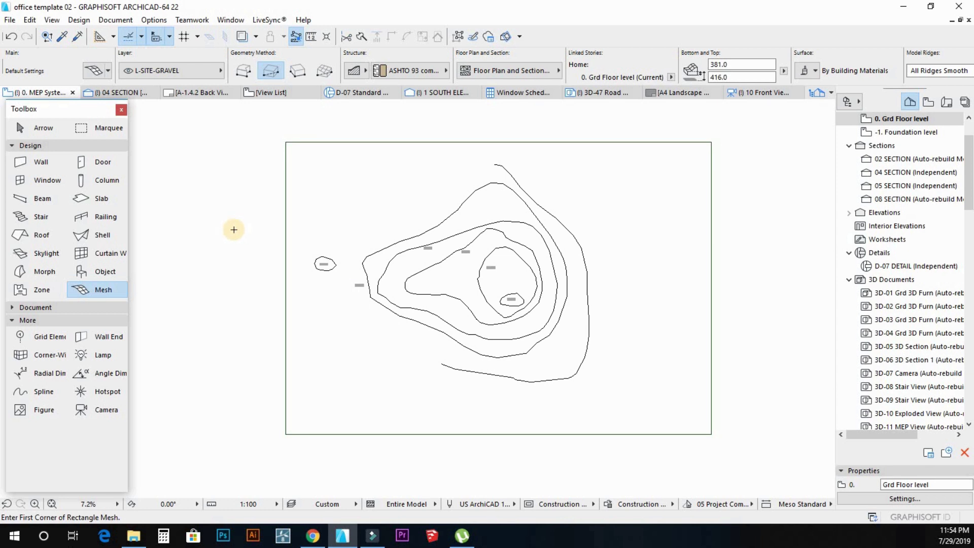
key("Escape")
left_click(308, 199)
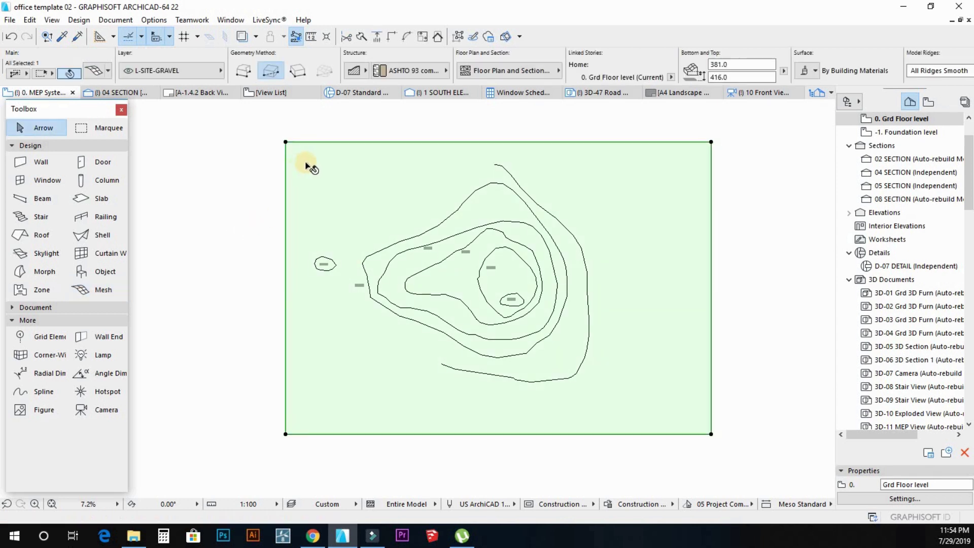
Add new mesh points fitted to user ridges along the 1490, 2300 and 2800 contours.
right_click(310, 160)
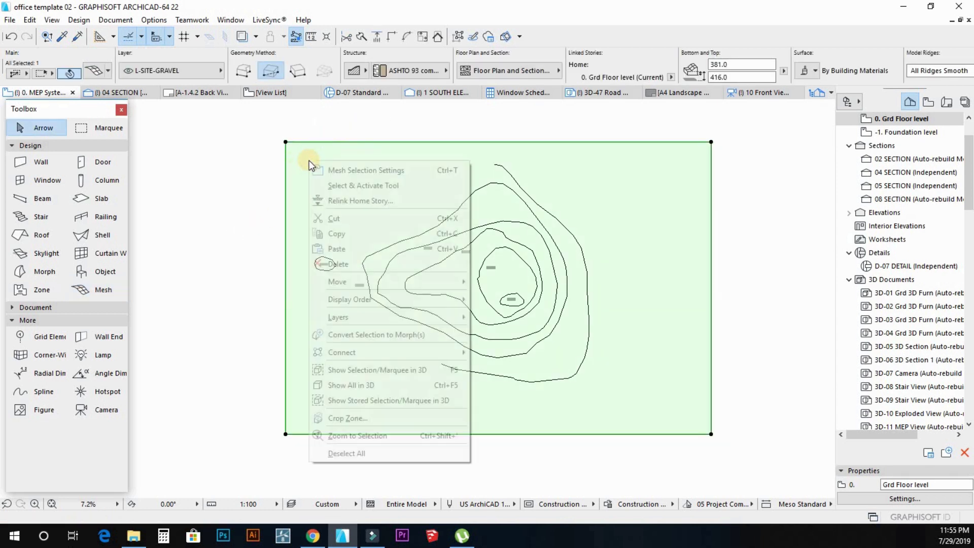
left_click(368, 185)
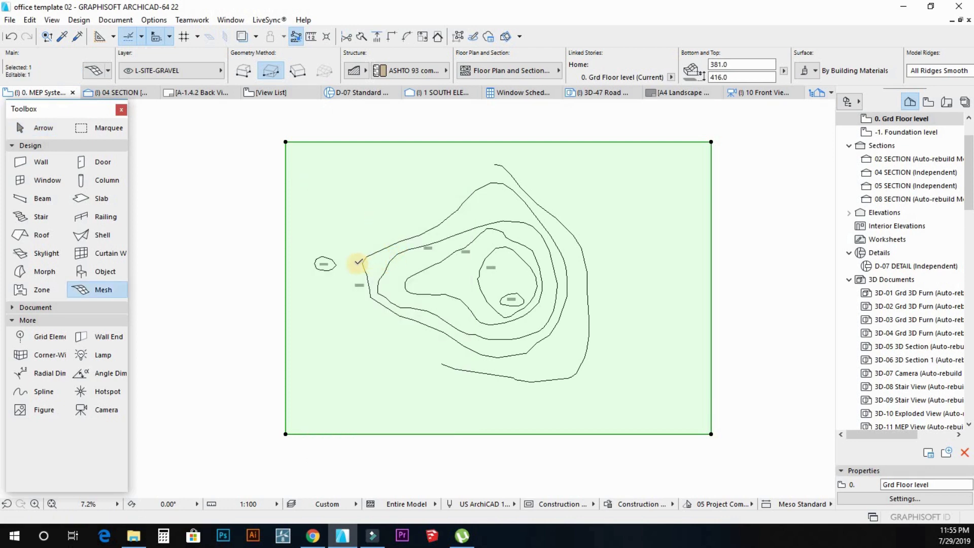
scroll(357, 263, "up", 2)
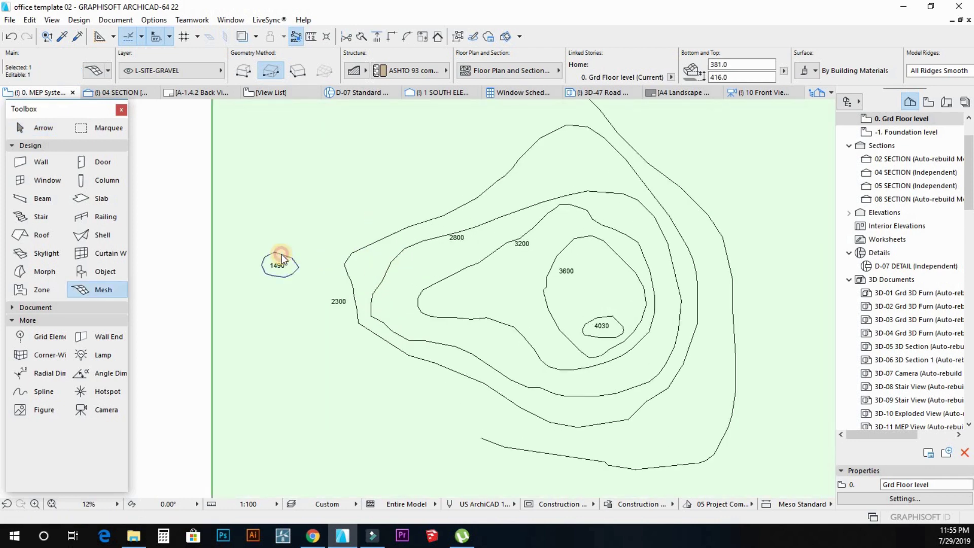
left_click(282, 254)
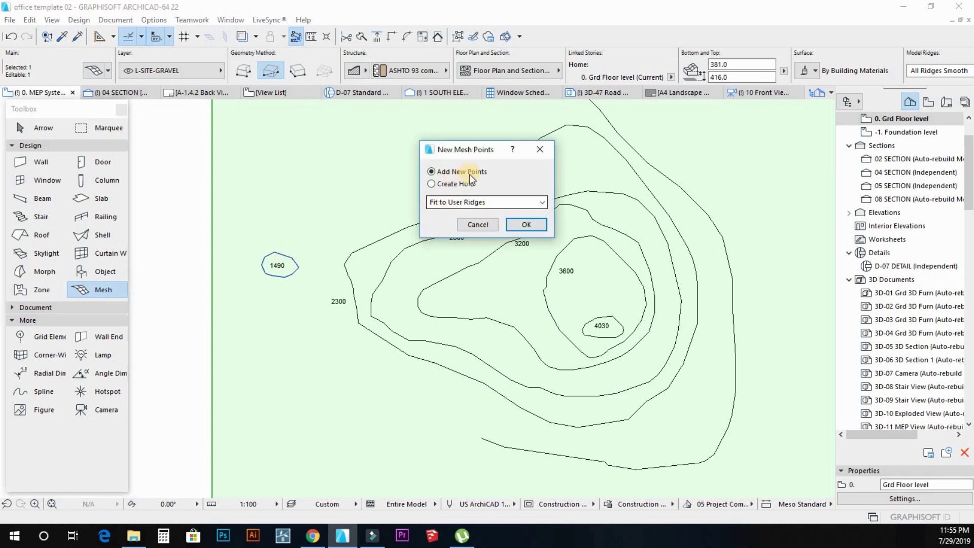
left_click(477, 224)
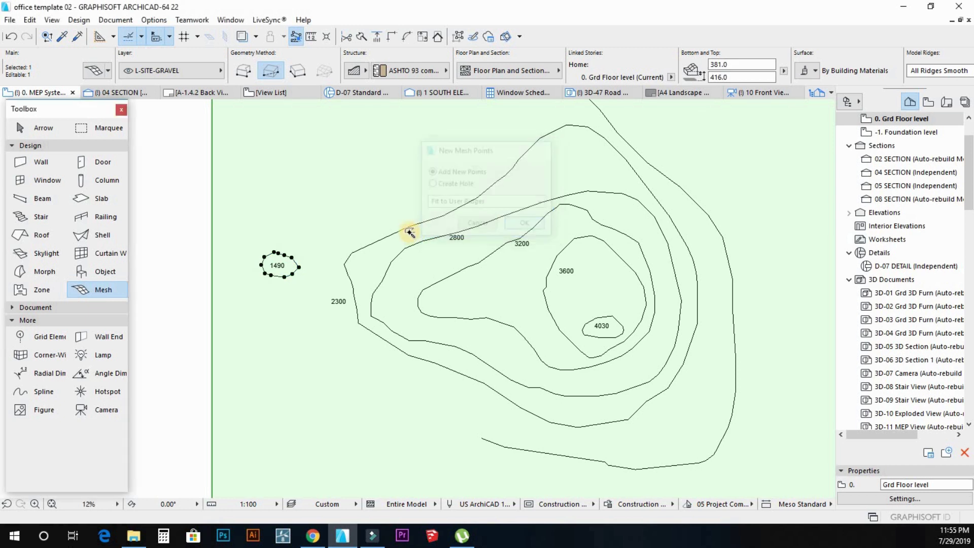
left_click(409, 232)
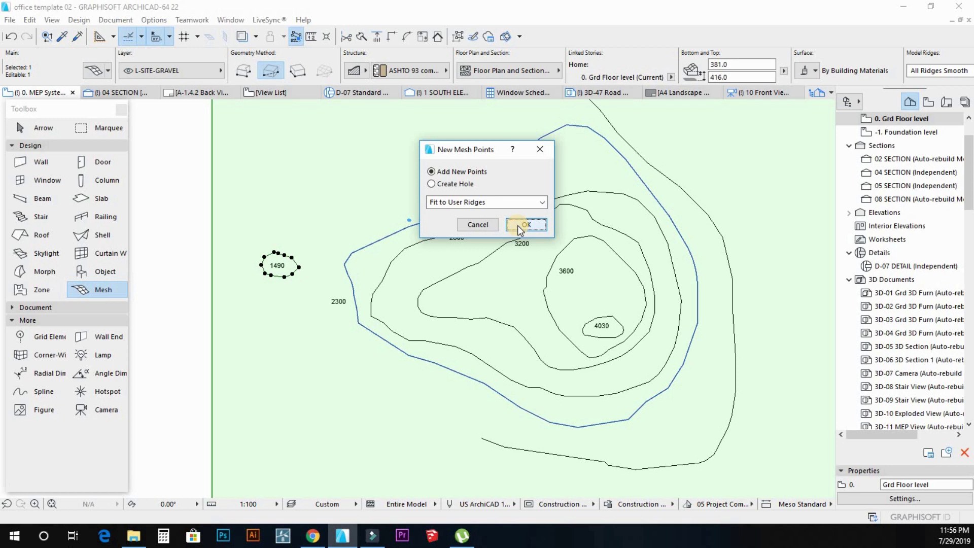
left_click(517, 225)
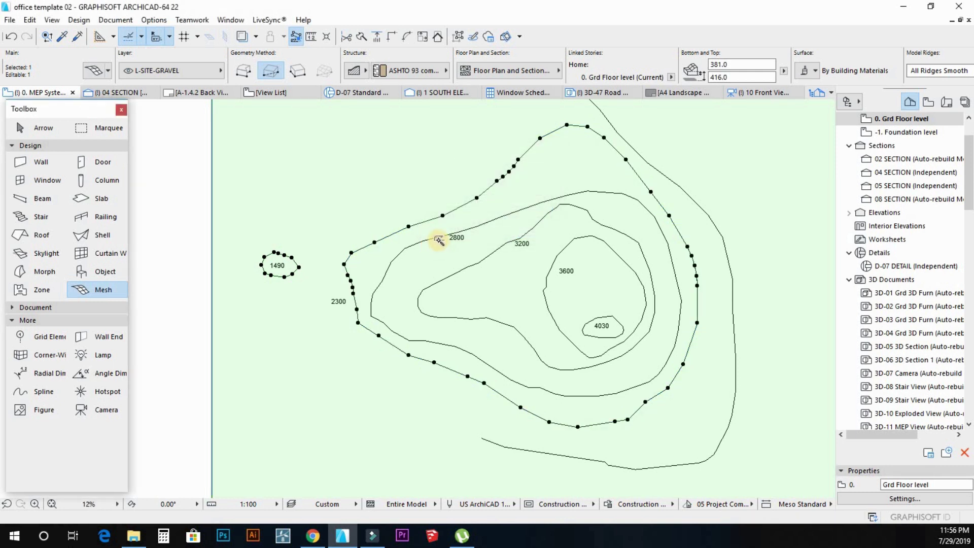
left_click(439, 240)
left_click(522, 227)
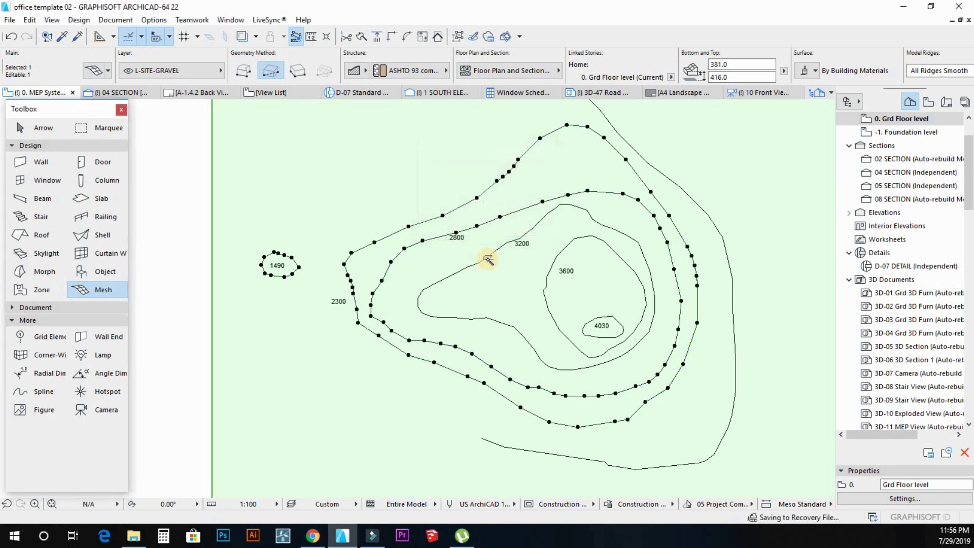
Add new mesh points along the 3200, 3600 and 4030 contours as well.
left_click(503, 262)
left_click(525, 226)
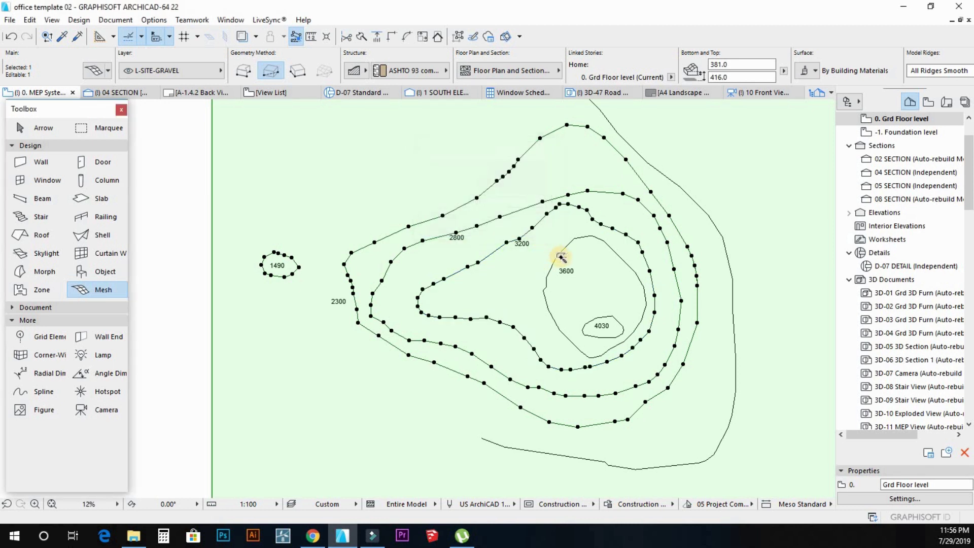
left_click(561, 257)
left_click(527, 224)
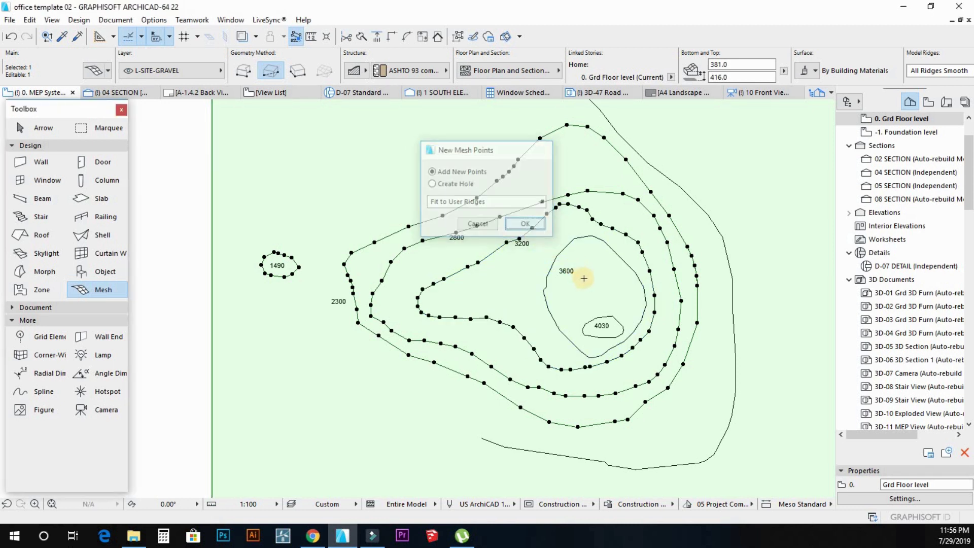
left_click(561, 253)
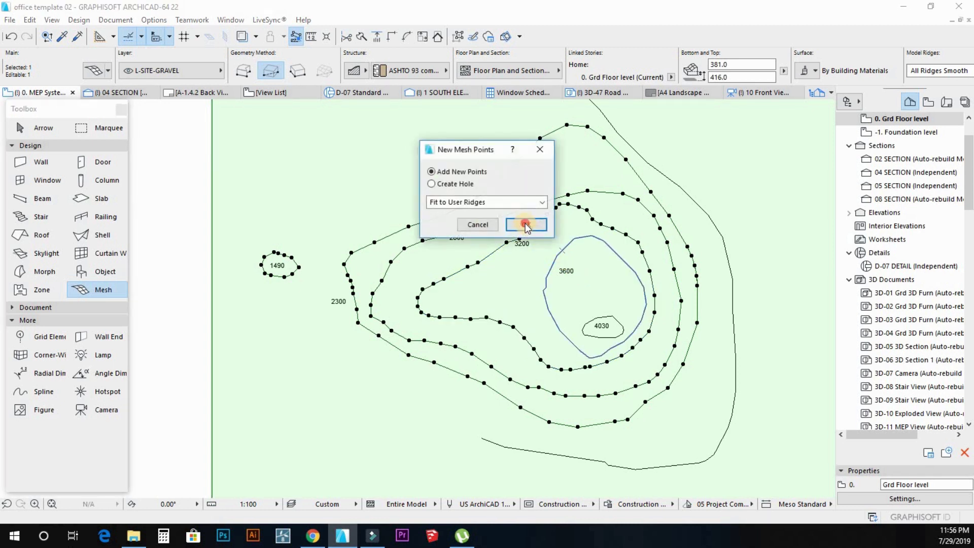
left_click(522, 223)
scroll(601, 305, "up", 1)
scroll(613, 324, "up", 1)
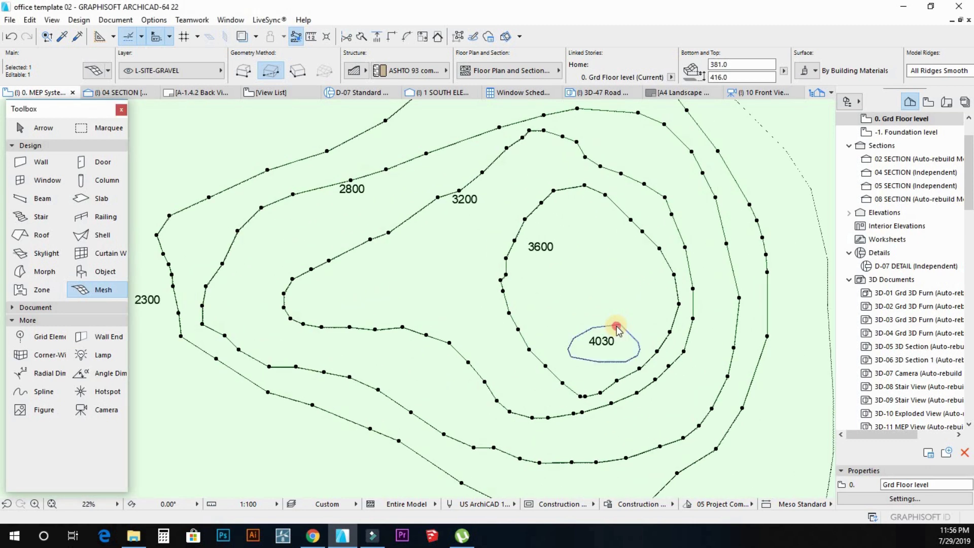
left_click(605, 327)
left_click(525, 225)
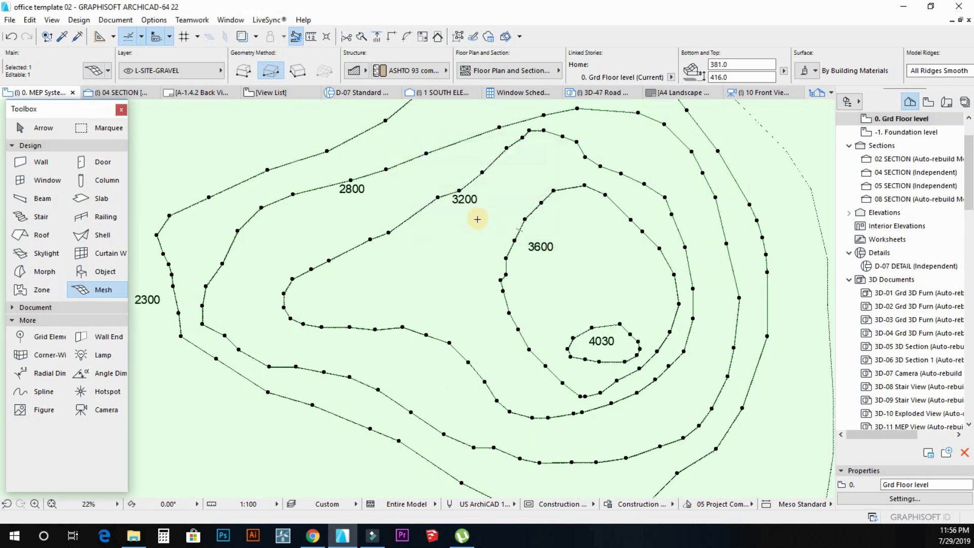
scroll(474, 220, "down", 2)
scroll(417, 252, "down", 1)
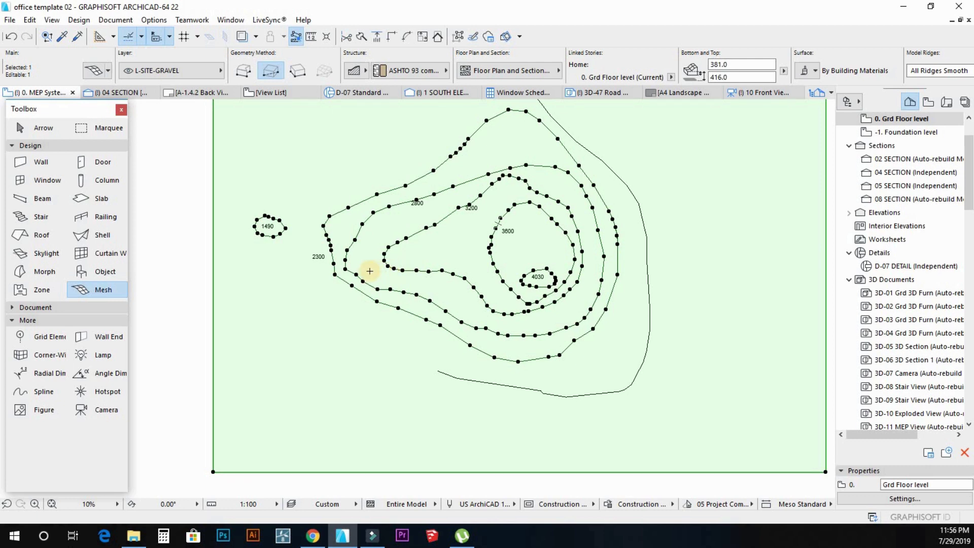
Undo the accidental deletion of the contour lines and labels, then select the site mesh.
key("Escape")
key("ctrl+a")
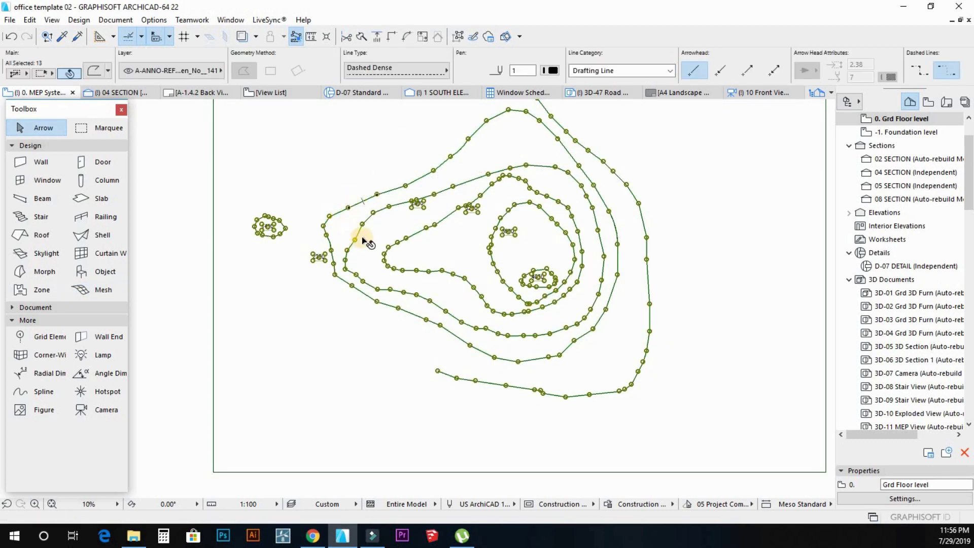
key("Delete")
key("ctrl+a")
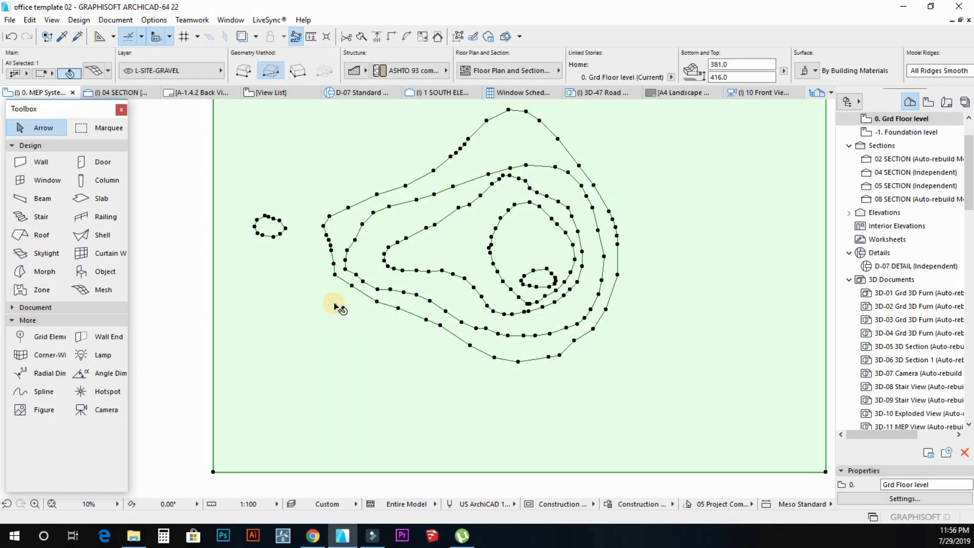
key("Escape")
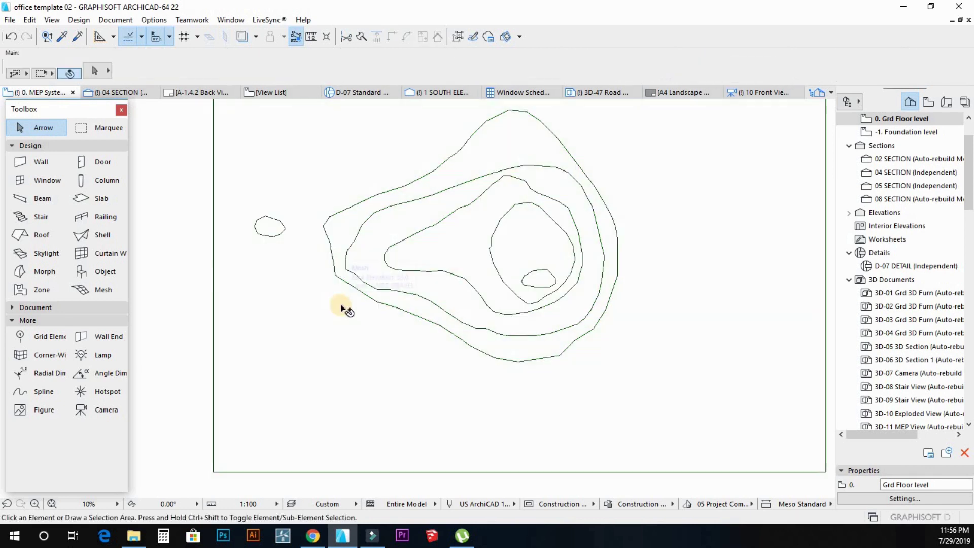
left_click(344, 306)
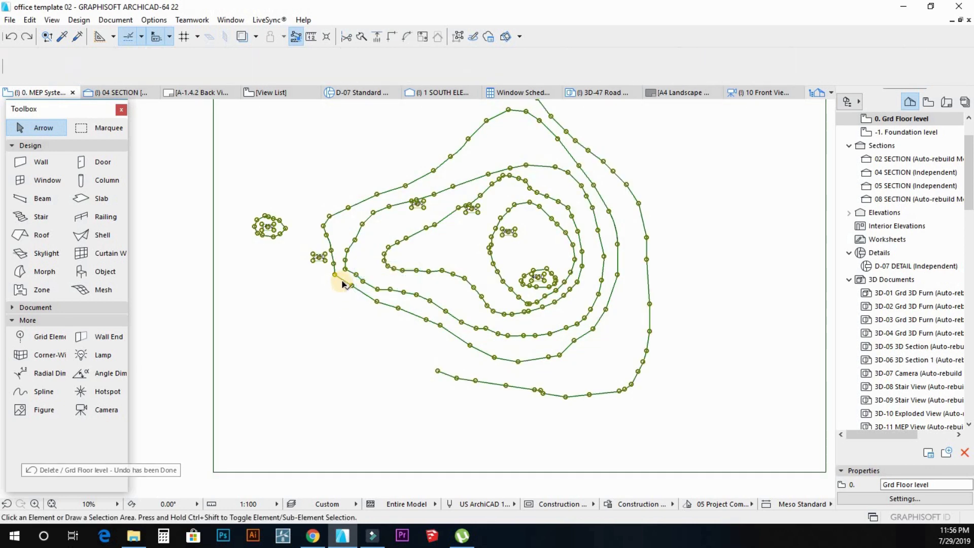
key("ctrl+z")
left_click(342, 283)
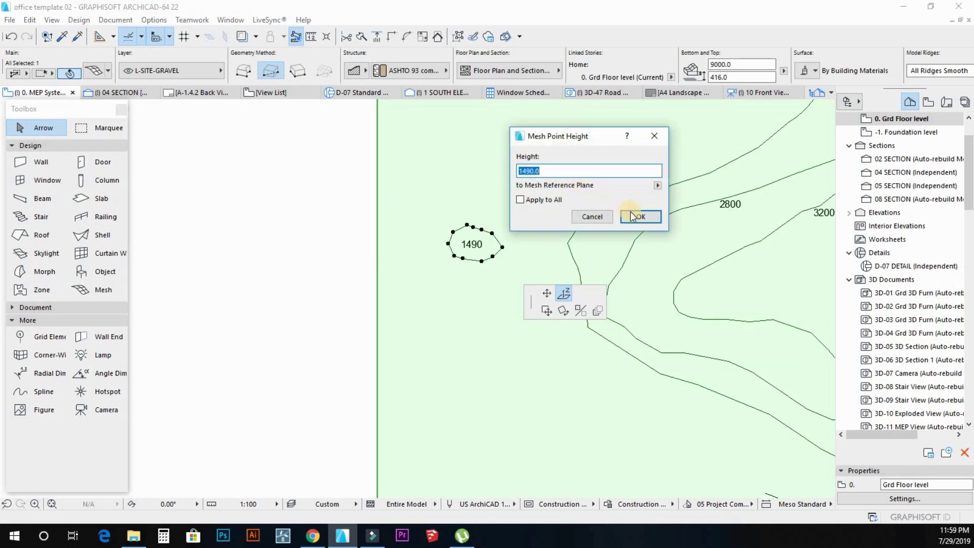
Elevate the mesh nodes along the 2300 contour to a height of 2300.
left_click(593, 217)
left_click(588, 225)
key("Escape")
left_click(587, 225)
key("Escape")
left_click(587, 224)
key("Escape")
key("Tab")
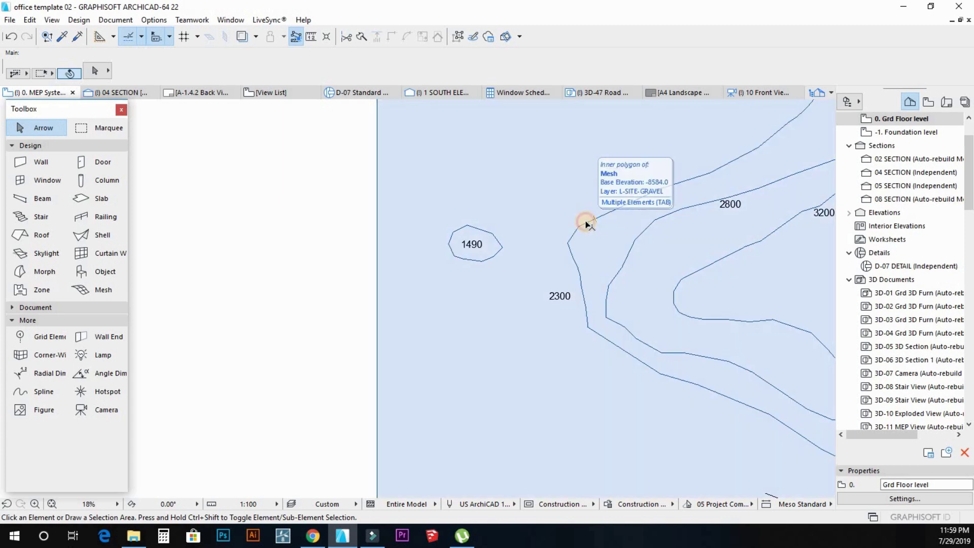
left_click(587, 225)
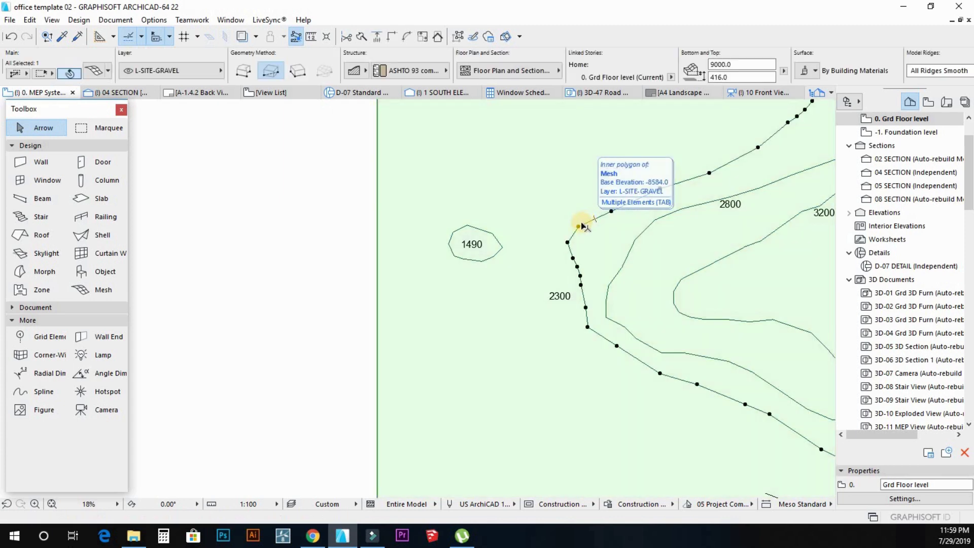
left_click(578, 227)
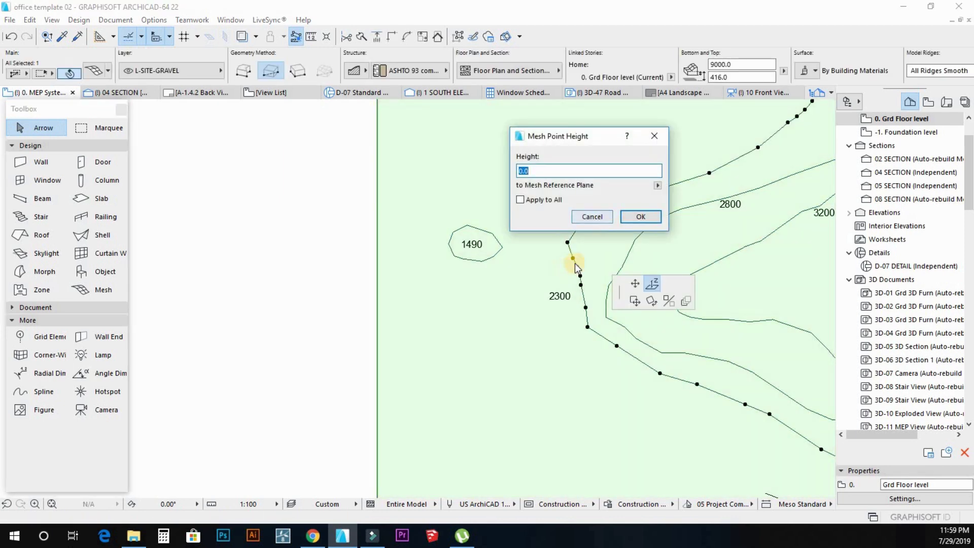
type("230")
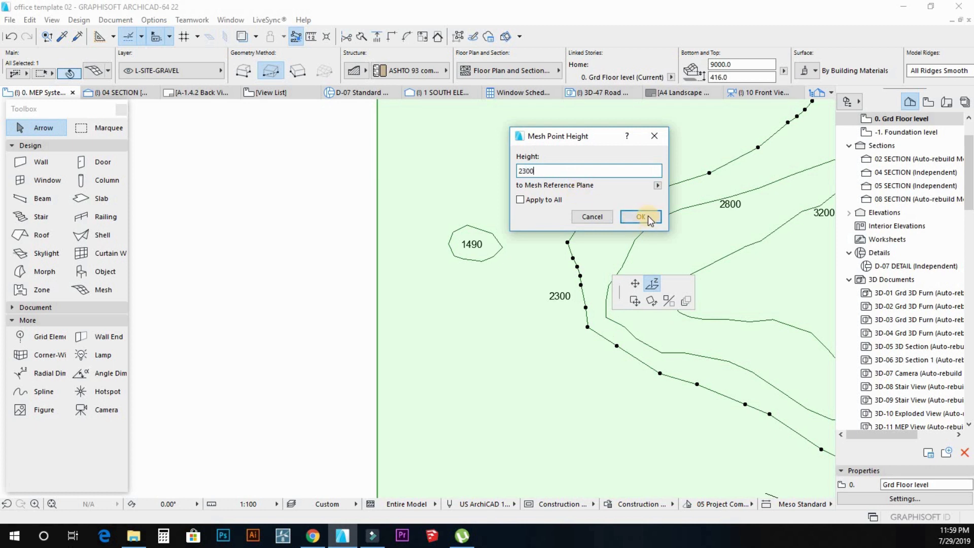
left_click(643, 217)
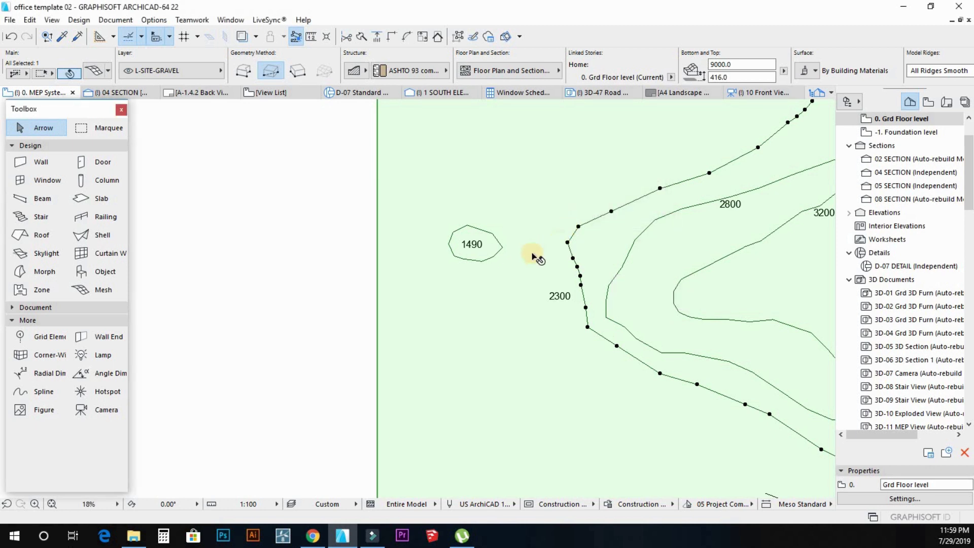
scroll(531, 256, "down", 3)
scroll(601, 224, "down", 2)
scroll(619, 229, "up", 1)
scroll(621, 238, "up", 2)
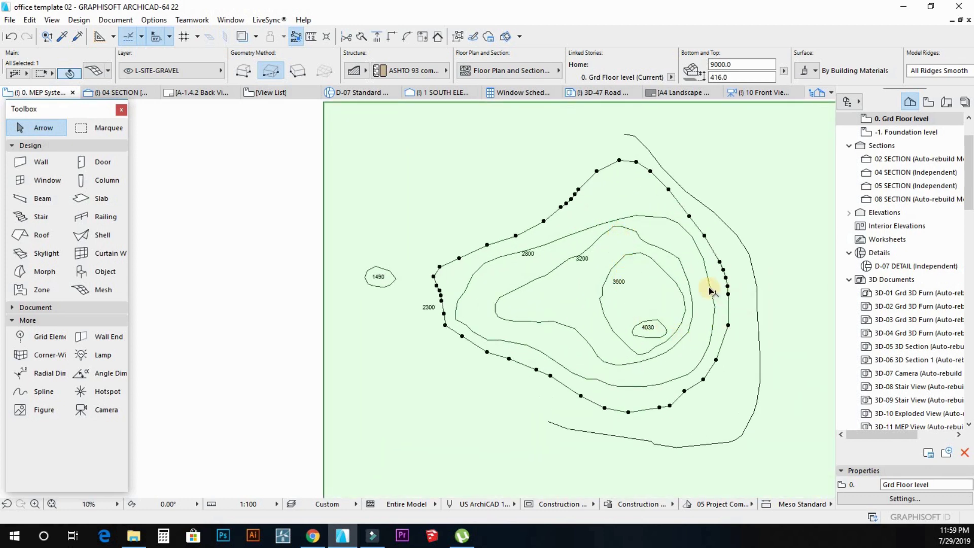
scroll(537, 251, "up", 2)
scroll(483, 249, "up", 2)
Elevate the mesh nodes along the 2800 contour to a height of 2800.
key("Escape")
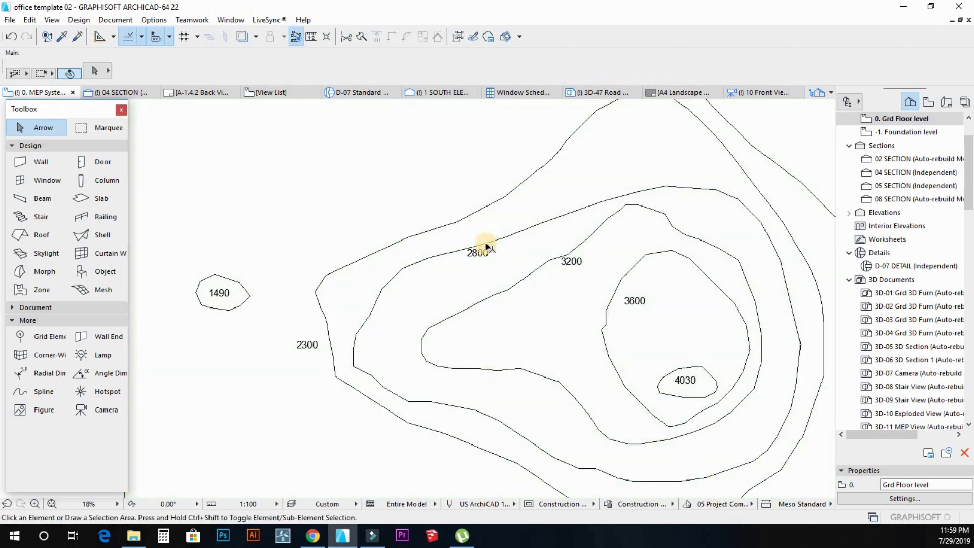
left_click(488, 247)
key("Escape")
left_click(491, 247)
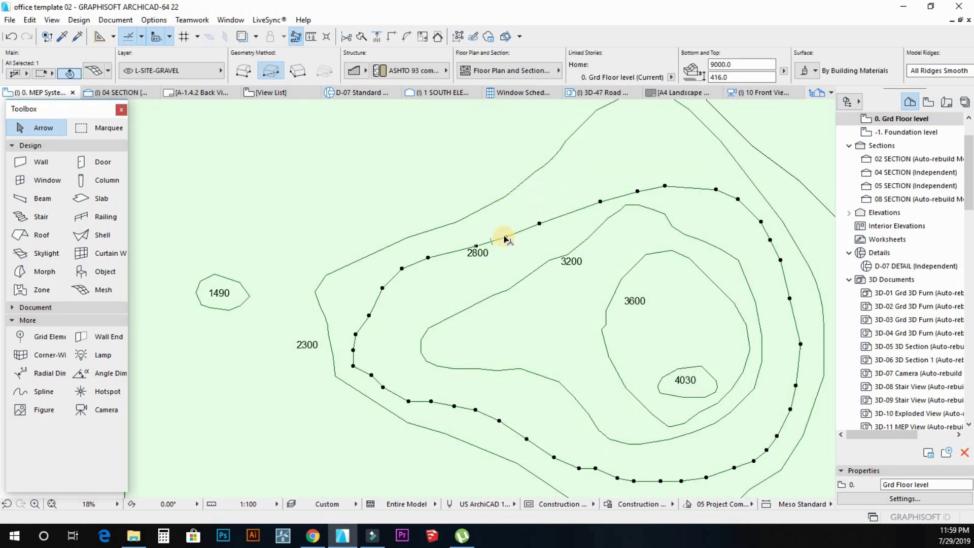
left_click(505, 239)
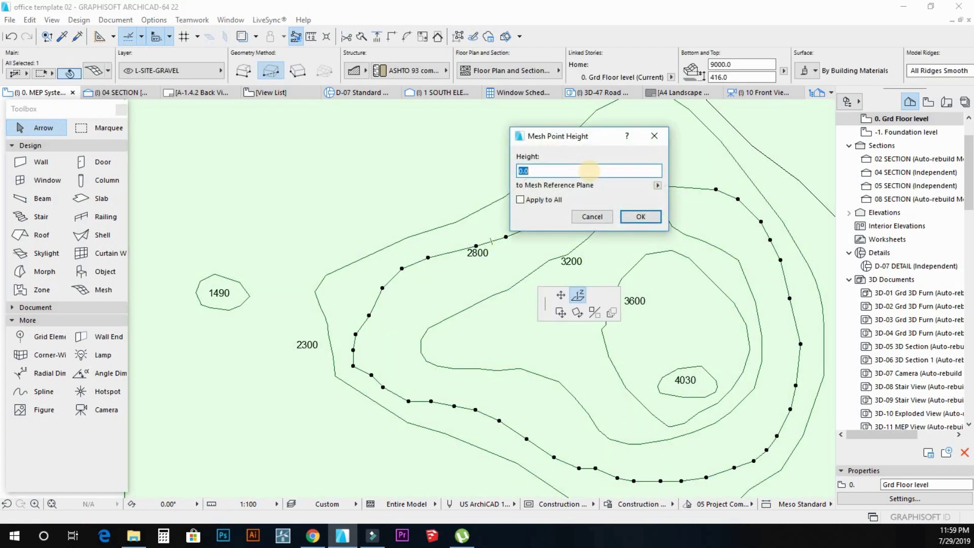
type("28")
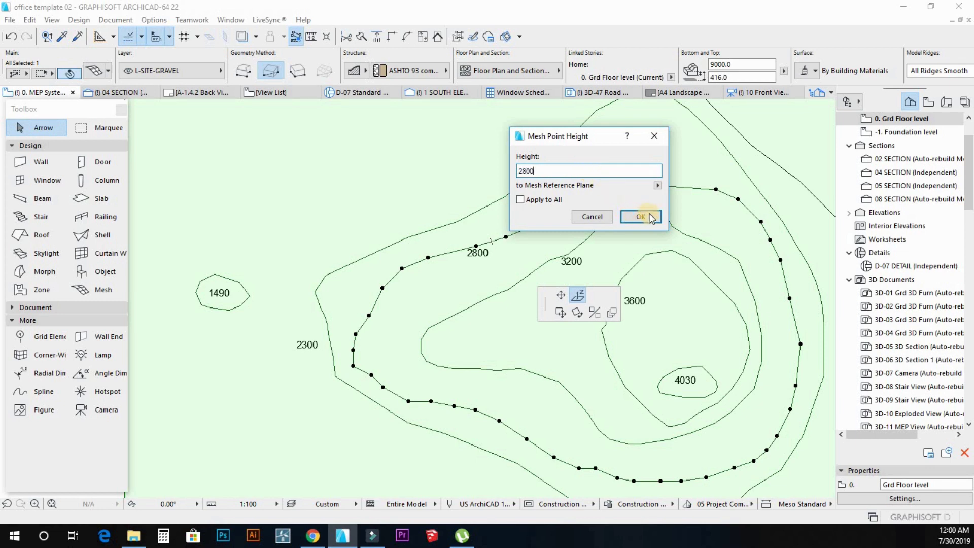
left_click(642, 217)
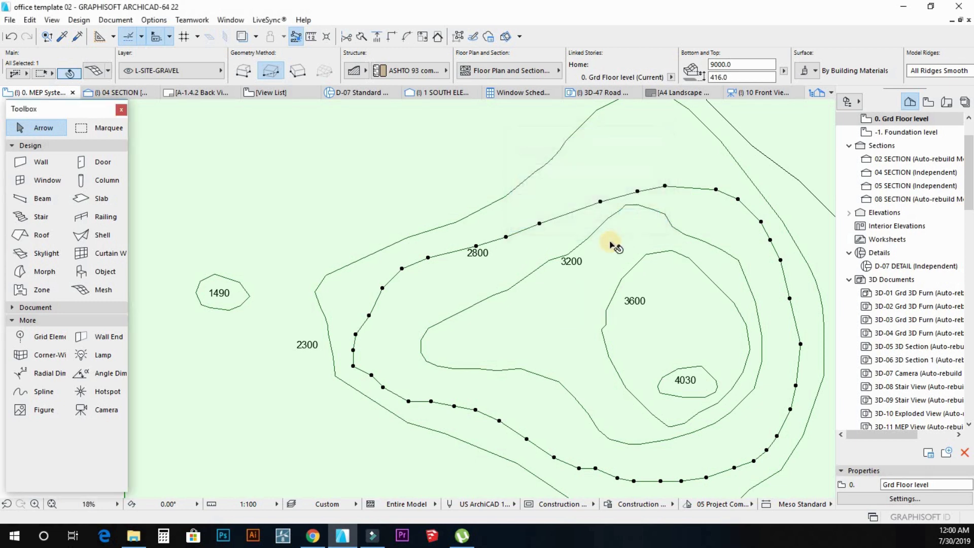
Elevate the mesh nodes along the 3200 contour to a height of 3200.
left_click(578, 250)
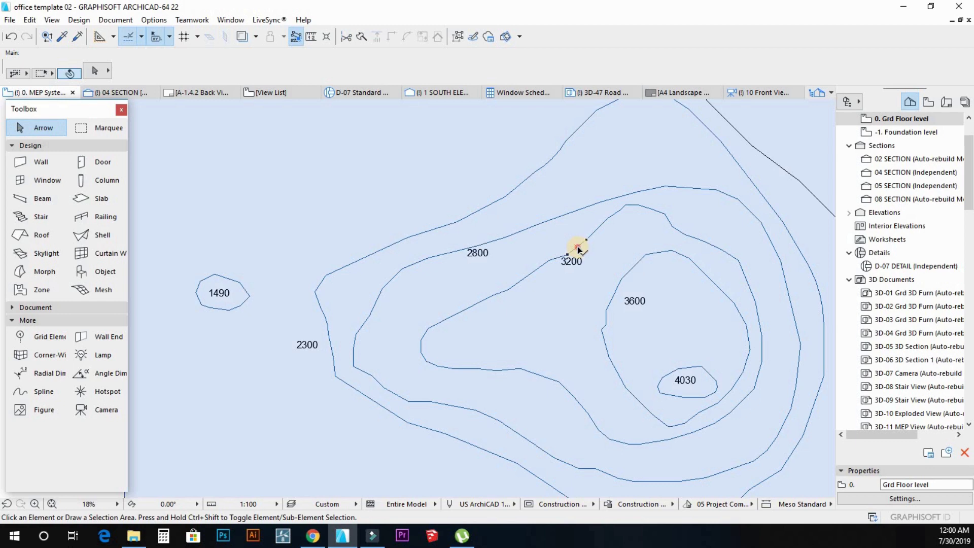
left_click(583, 242)
left_click(584, 239)
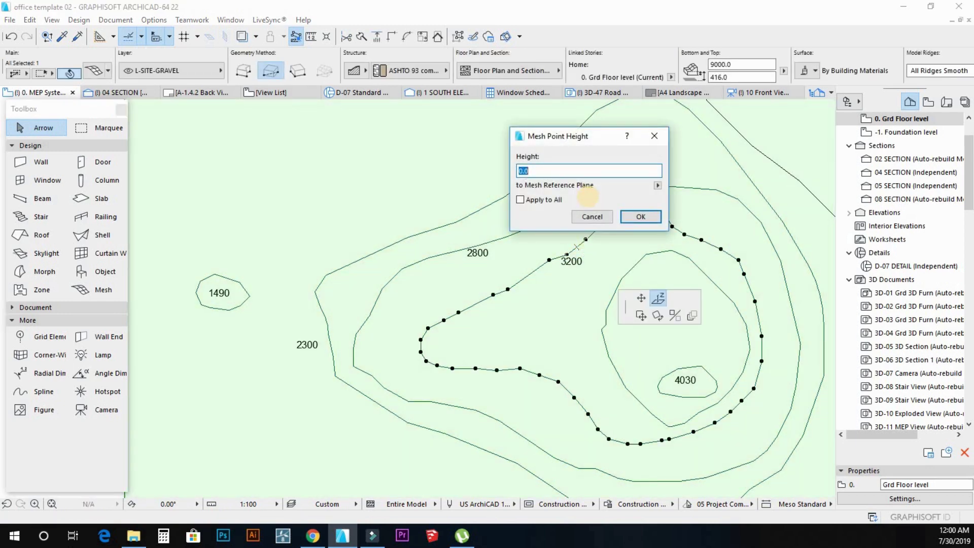
type("0")
left_click(638, 217)
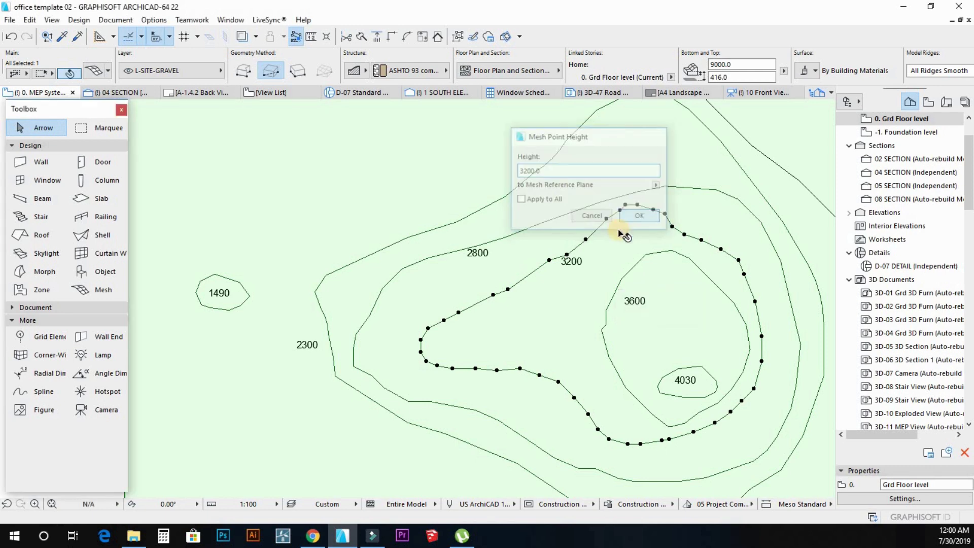
left_click(653, 253)
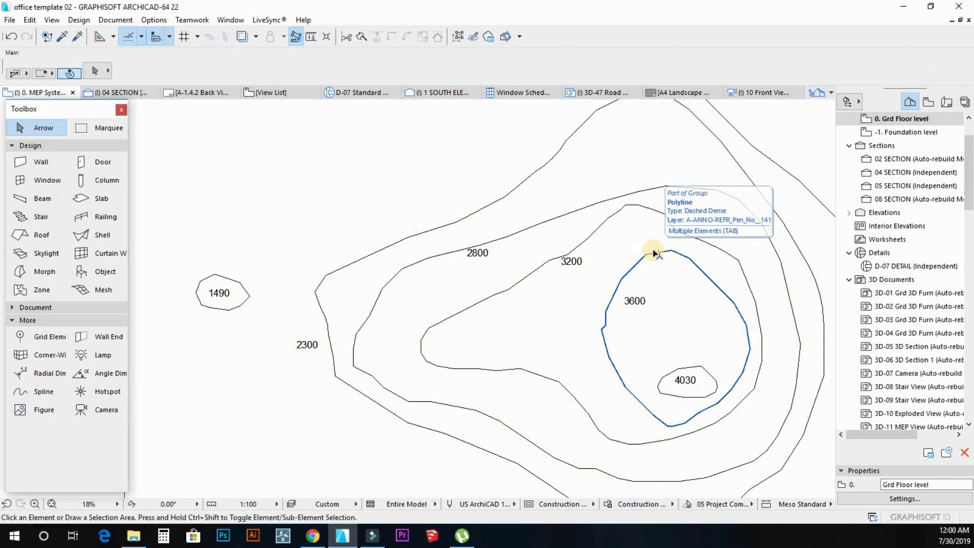
Select the mesh beneath the 3600 contour and elevate its nodes to 3600.
left_click(652, 253)
left_click(653, 255)
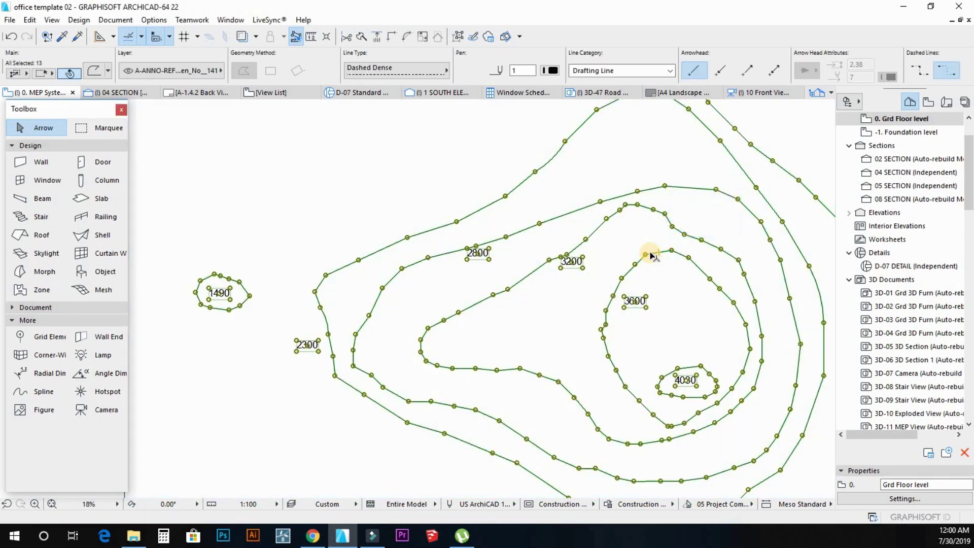
key("Escape")
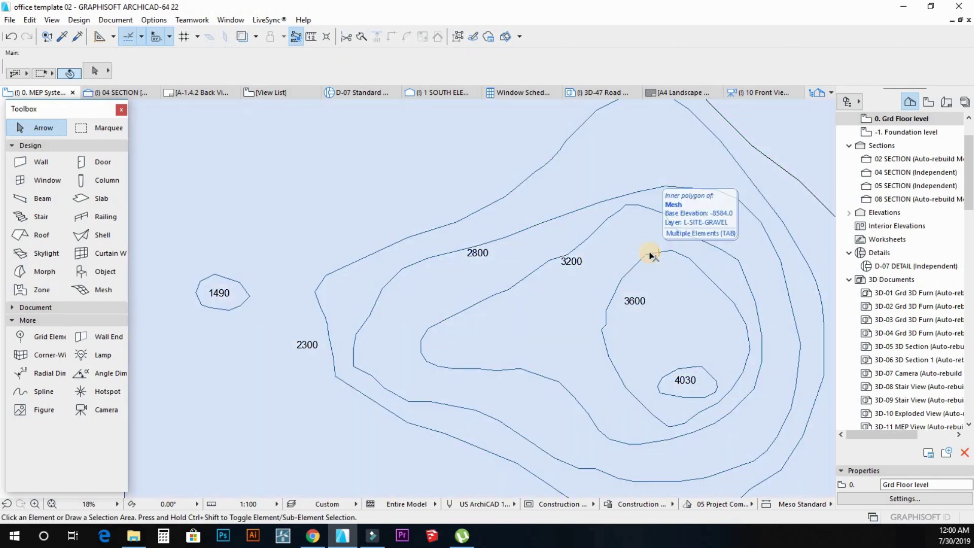
left_click(653, 255)
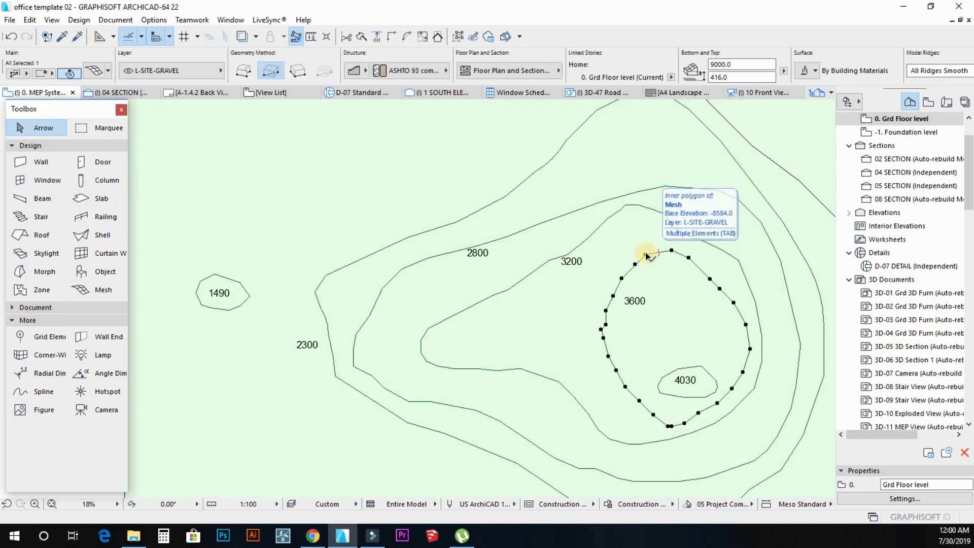
left_click(644, 254)
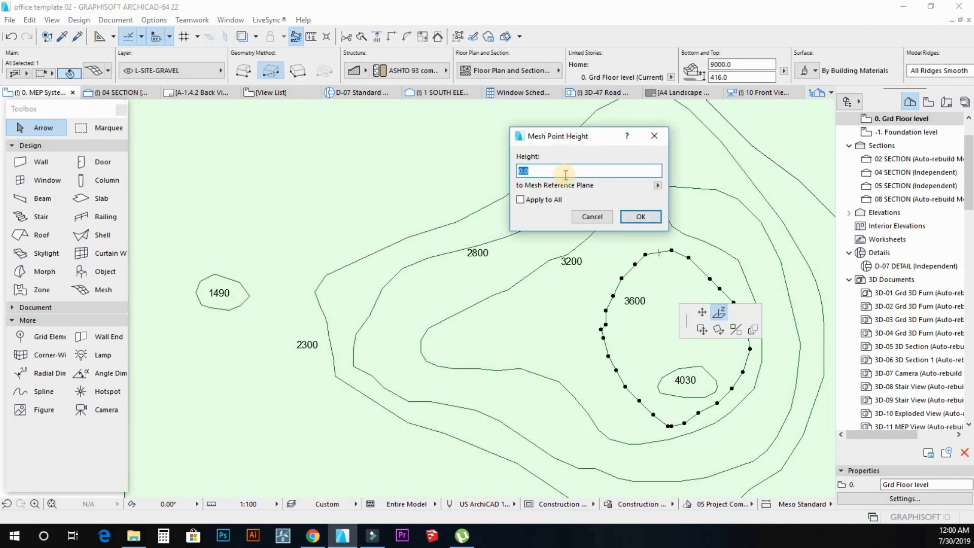
type("36")
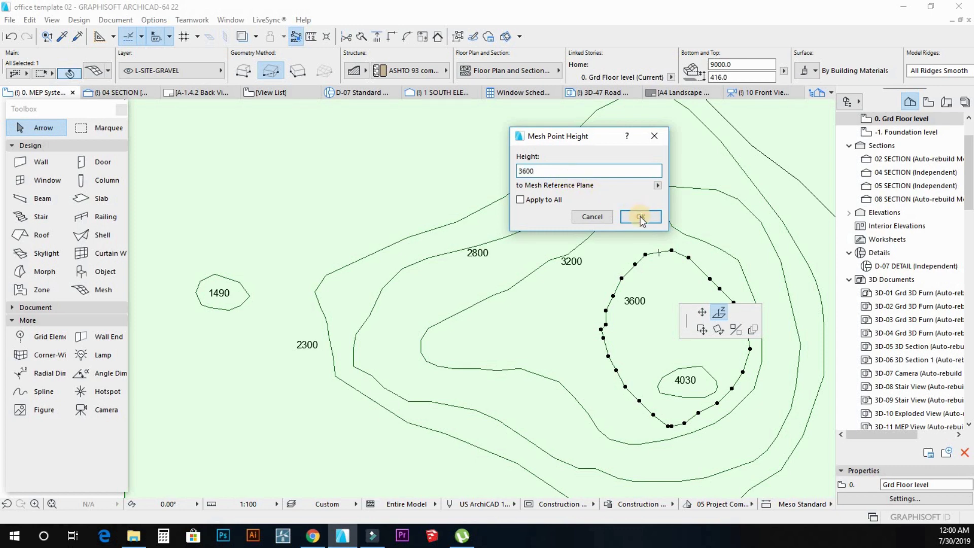
scroll(637, 315, "down", 3)
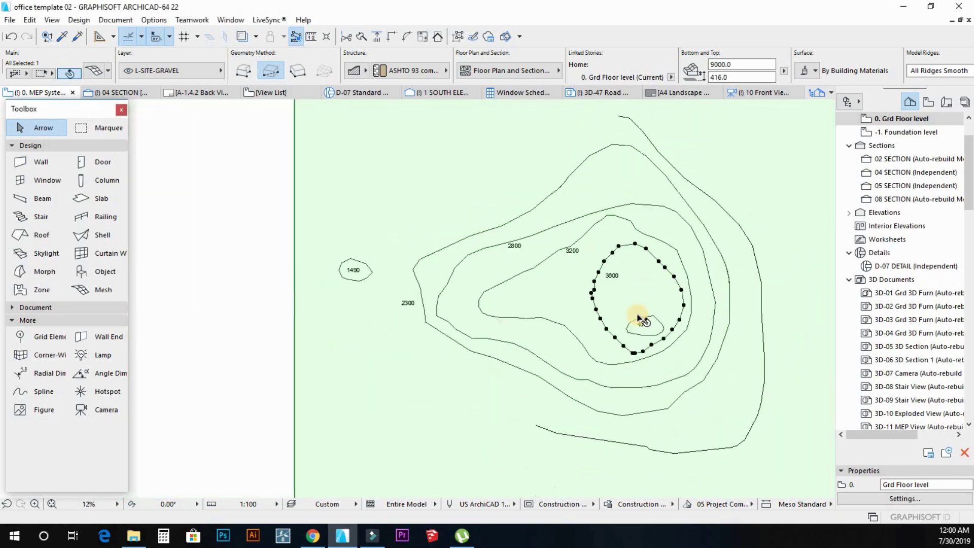
scroll(627, 287, "up", 2)
scroll(625, 289, "up", 1)
Elevate the mesh nodes on the 4030 peak contour to 4030.
key("Escape")
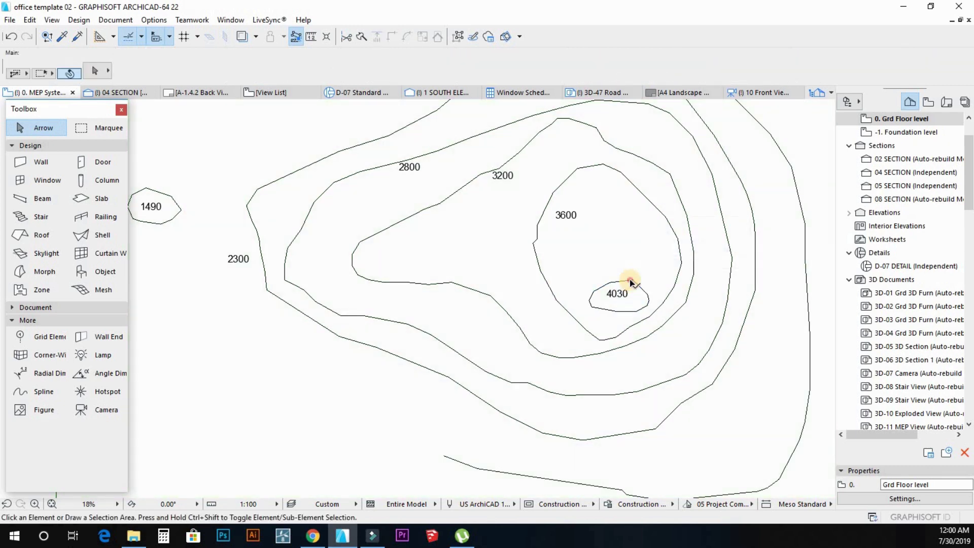
left_click(631, 283)
left_click(632, 280)
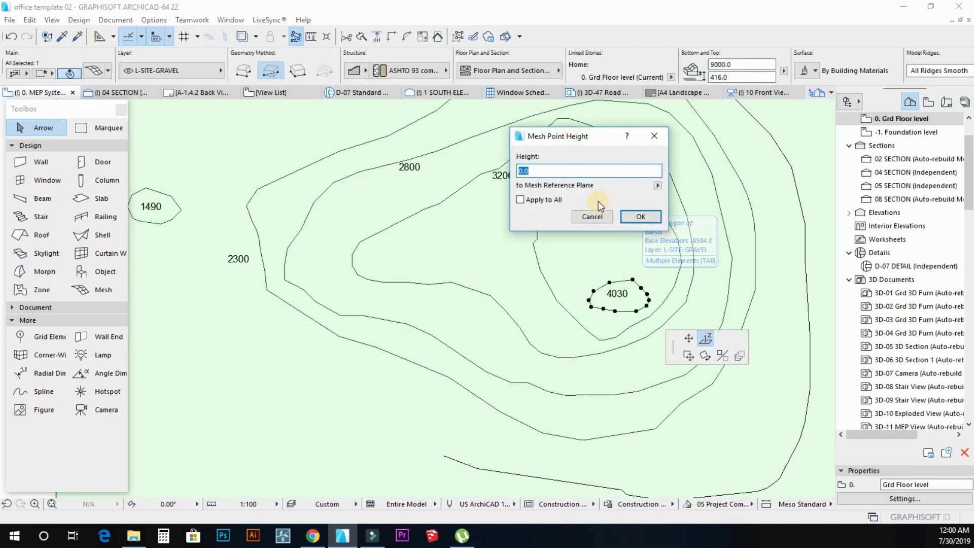
type("4")
key("Return")
scroll(620, 243, "down", 3)
scroll(615, 262, "down", 2)
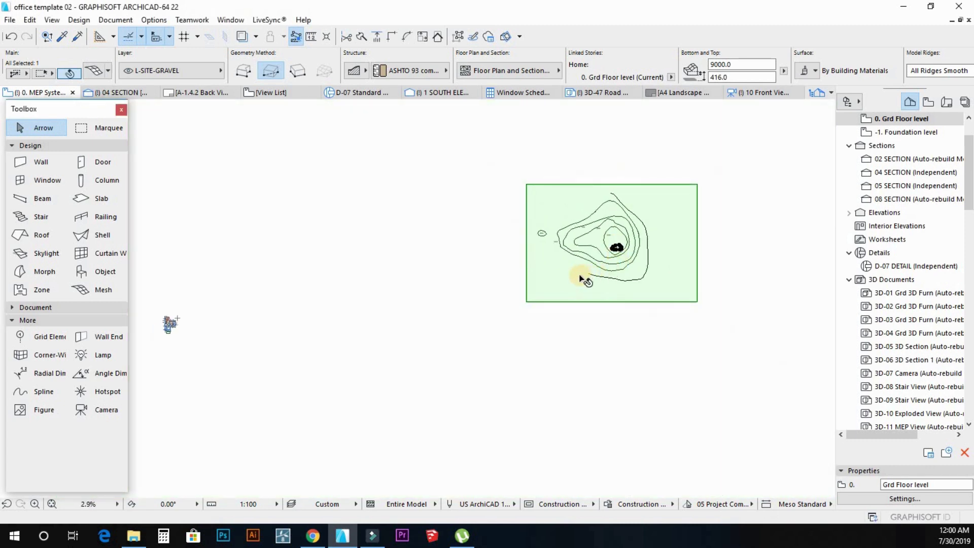
Set every node of the 2300 ring to 2300 with Apply to All.
key("Escape")
left_click(604, 246)
scroll(604, 245, "up", 2)
scroll(607, 246, "up", 2)
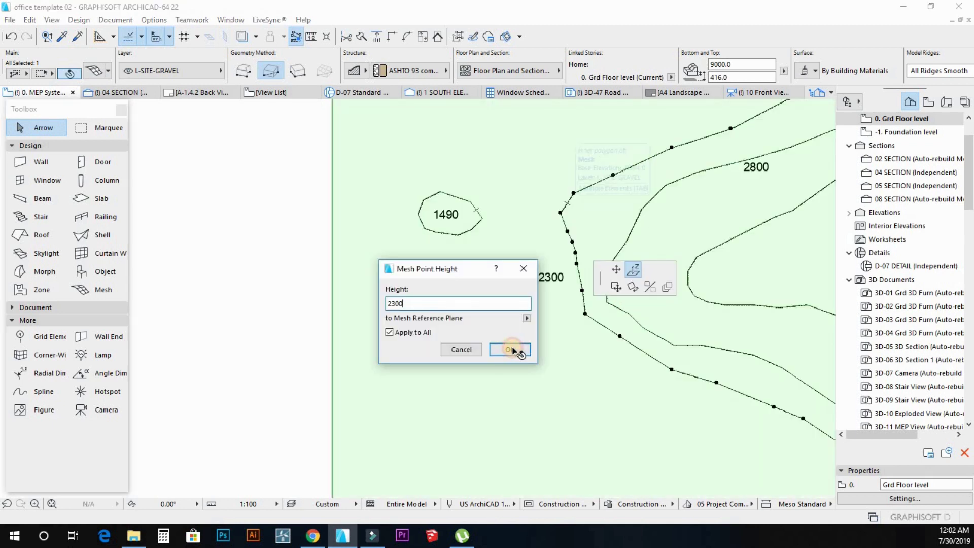
left_click(511, 349)
scroll(473, 269, "down", 3)
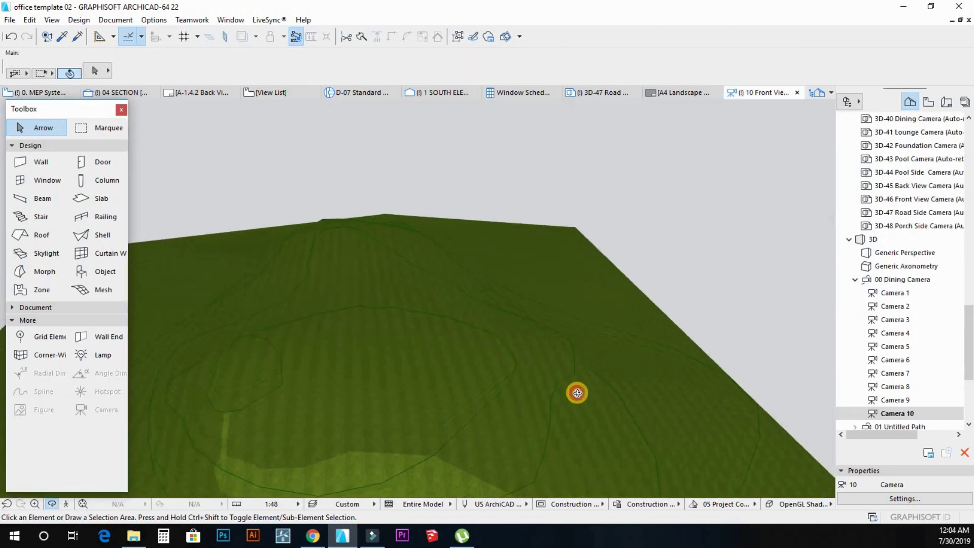
Orbit the 3D view to inspect the hill's contour-traced slopes and peak from several sides.
mouse_move(331, 363)
middle_mouse_down("shift")
mouse_move(515, 393)
mouse_move(461, 376)
middle_mouse_up("shift")
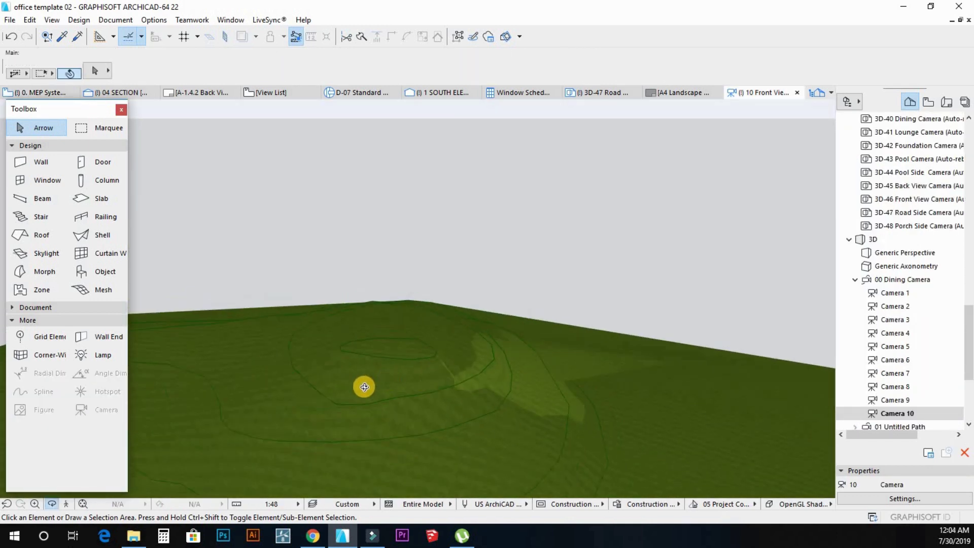
mouse_move(373, 385)
middle_mouse_down("shift")
mouse_move(530, 365)
mouse_move(457, 371)
middle_mouse_up("shift")
mouse_move(348, 387)
middle_mouse_down("shift")
mouse_move(358, 369)
mouse_move(421, 366)
mouse_move(370, 398)
mouse_move(272, 357)
mouse_move(354, 380)
mouse_move(368, 424)
mouse_move(426, 383)
mouse_move(401, 357)
mouse_move(289, 391)
mouse_move(419, 365)
mouse_move(351, 361)
mouse_move(446, 347)
mouse_move(366, 392)
mouse_move(478, 373)
middle_mouse_up("shift")
scroll(381, 424, "up", 3)
scroll(376, 411, "up", 3)
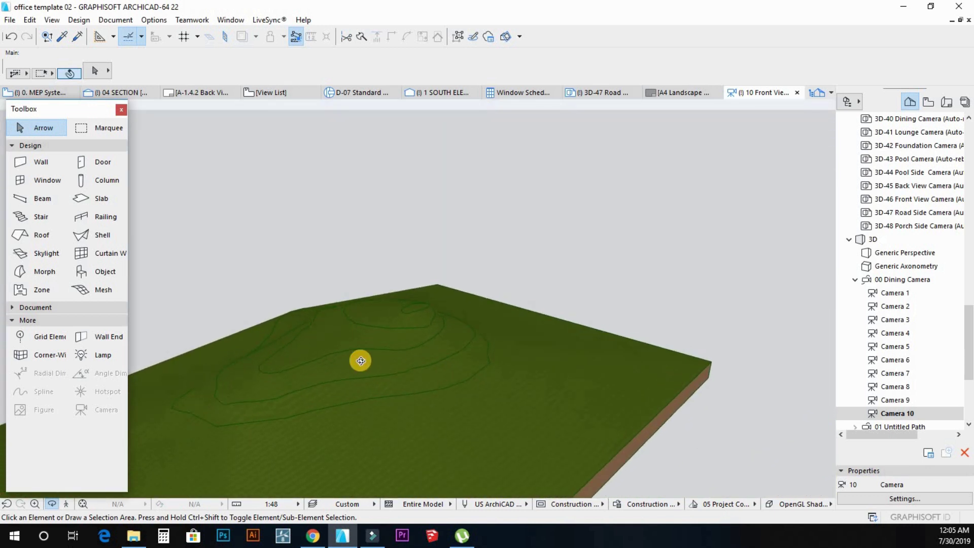
mouse_move(355, 361)
middle_mouse_down("shift")
mouse_move(368, 376)
mouse_move(489, 383)
mouse_move(331, 418)
mouse_move(456, 403)
mouse_move(434, 389)
mouse_move(393, 386)
middle_mouse_up("shift")
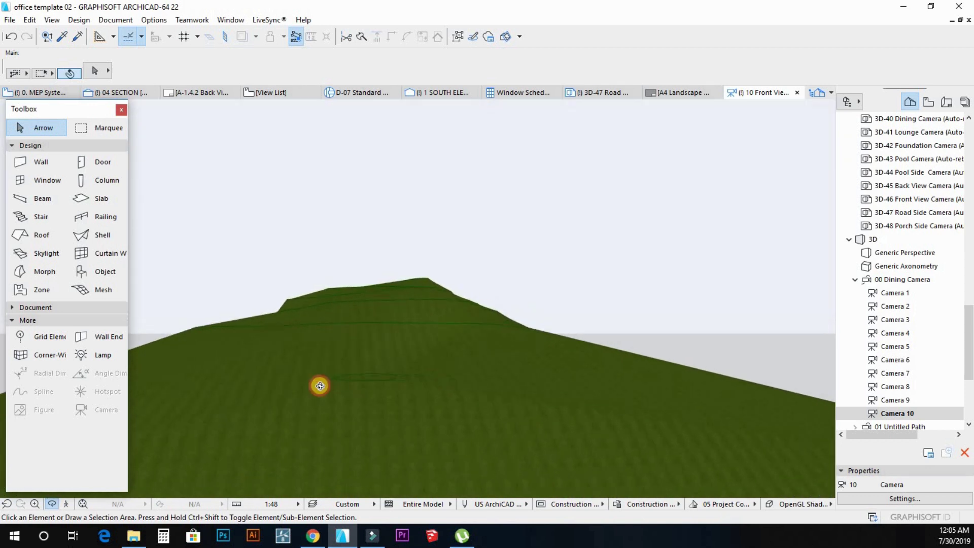